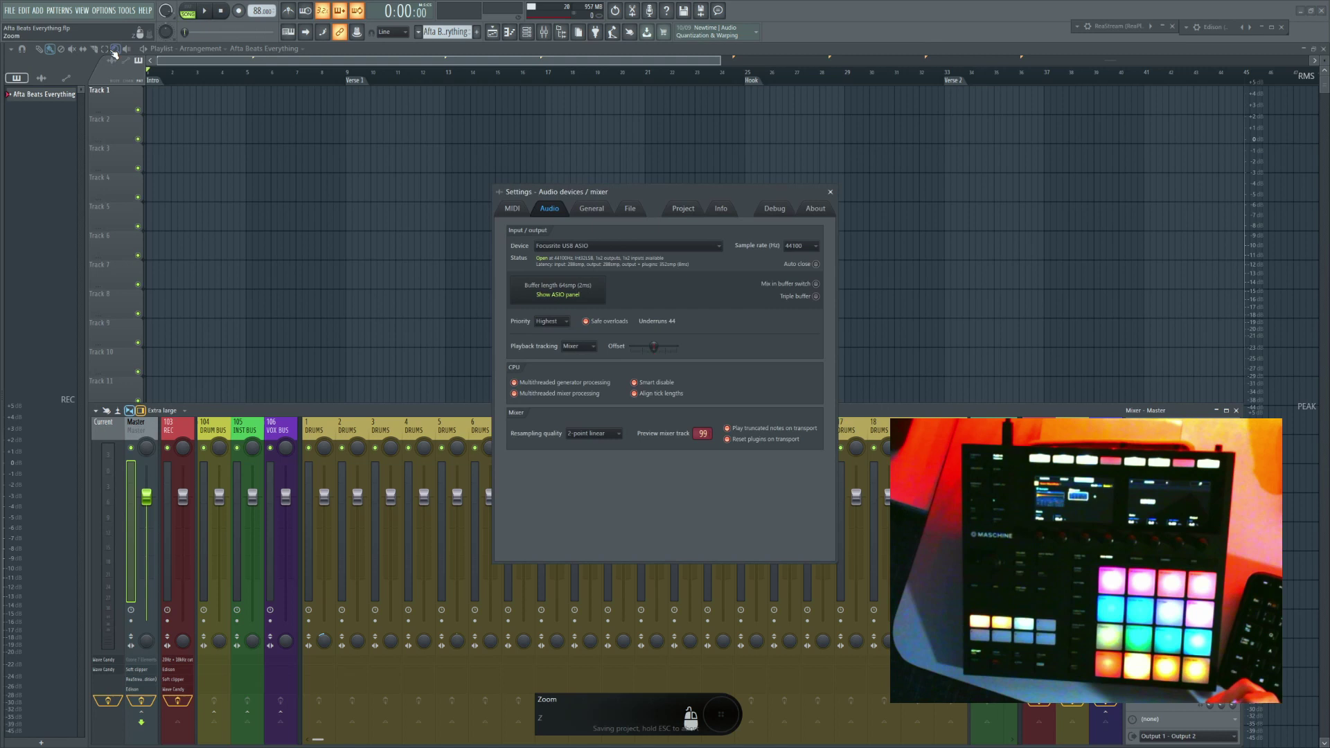
Step: Close FL Studio's audio settings and zoom the playlist out to show Intro through Outro
{"action": "left_click", "coordinate": [613, 246]}
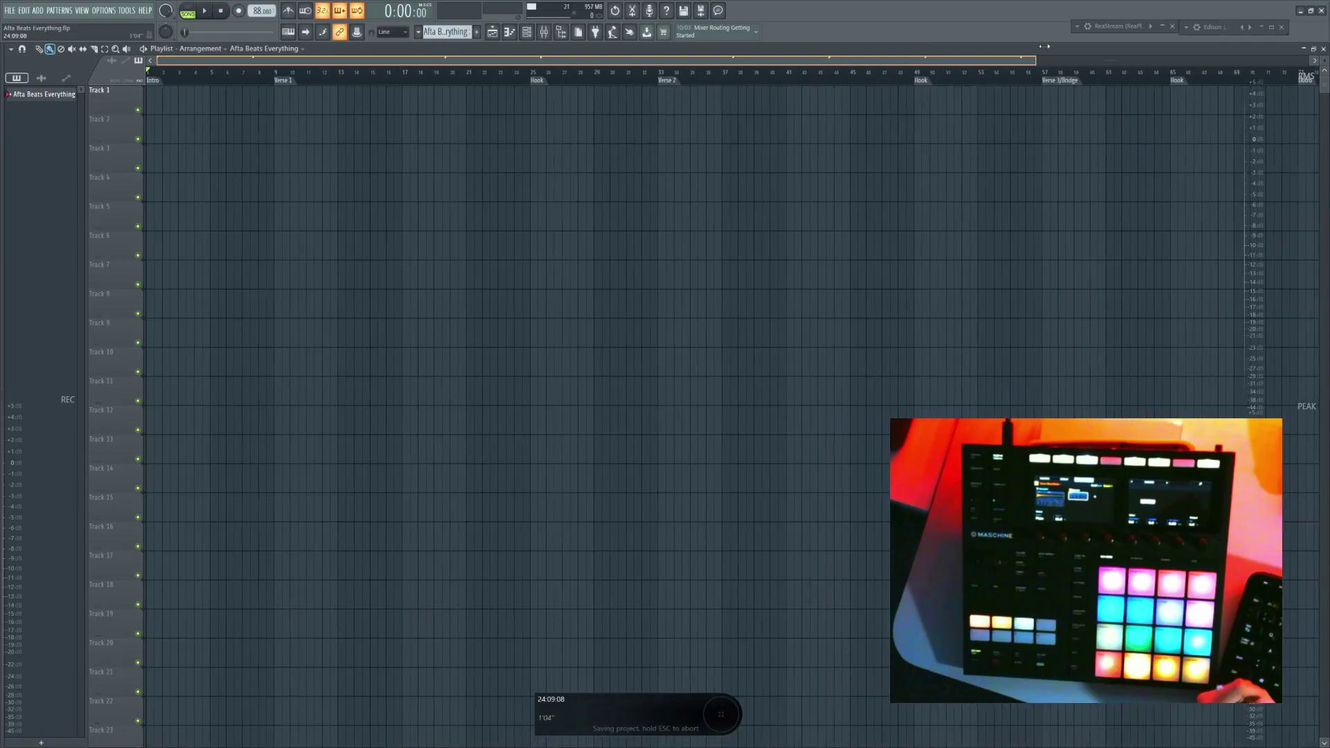
{"action": "left_click_drag", "start_coordinate": [1044, 46], "coordinate": [1102, 61]}
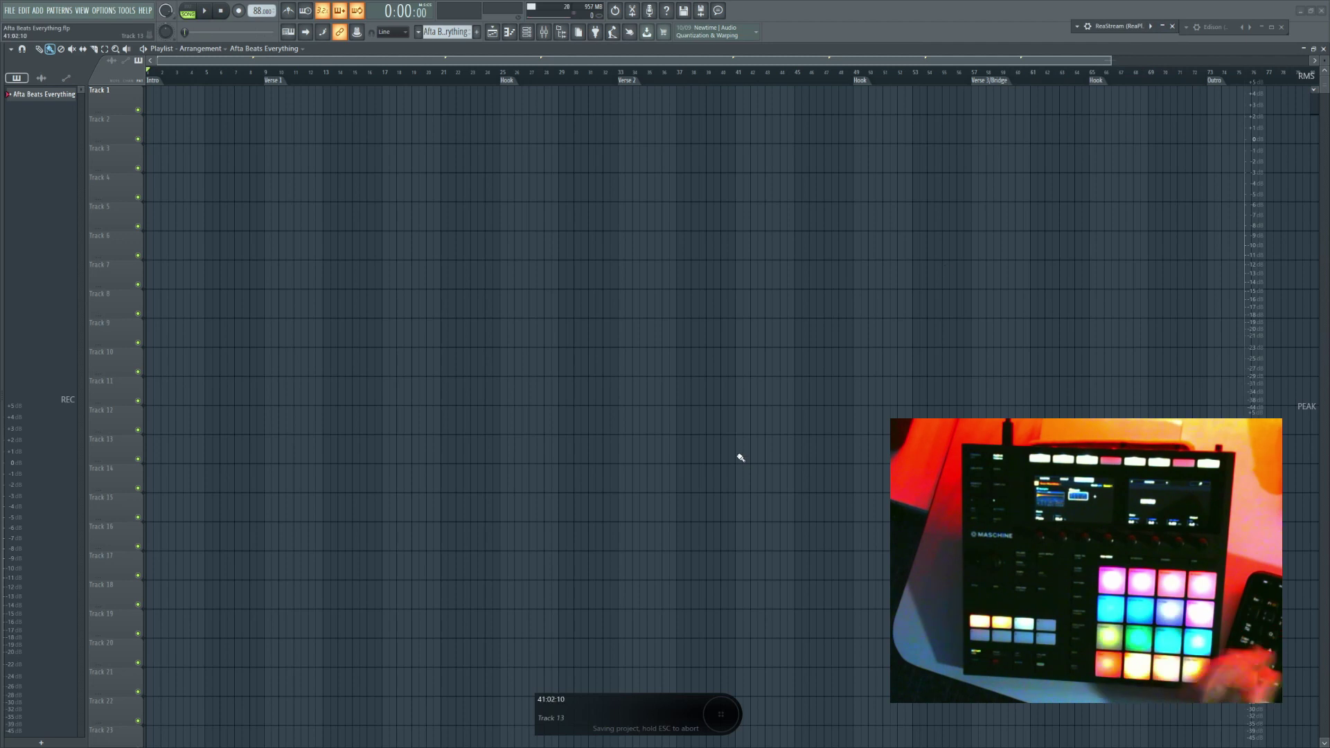
Step: Bring OBS Studio in front of FL Studio and reposition it so the audio mixer shows
{"action": "key", "text": "super"}
{"action": "left_click", "coordinate": [421, 737]}
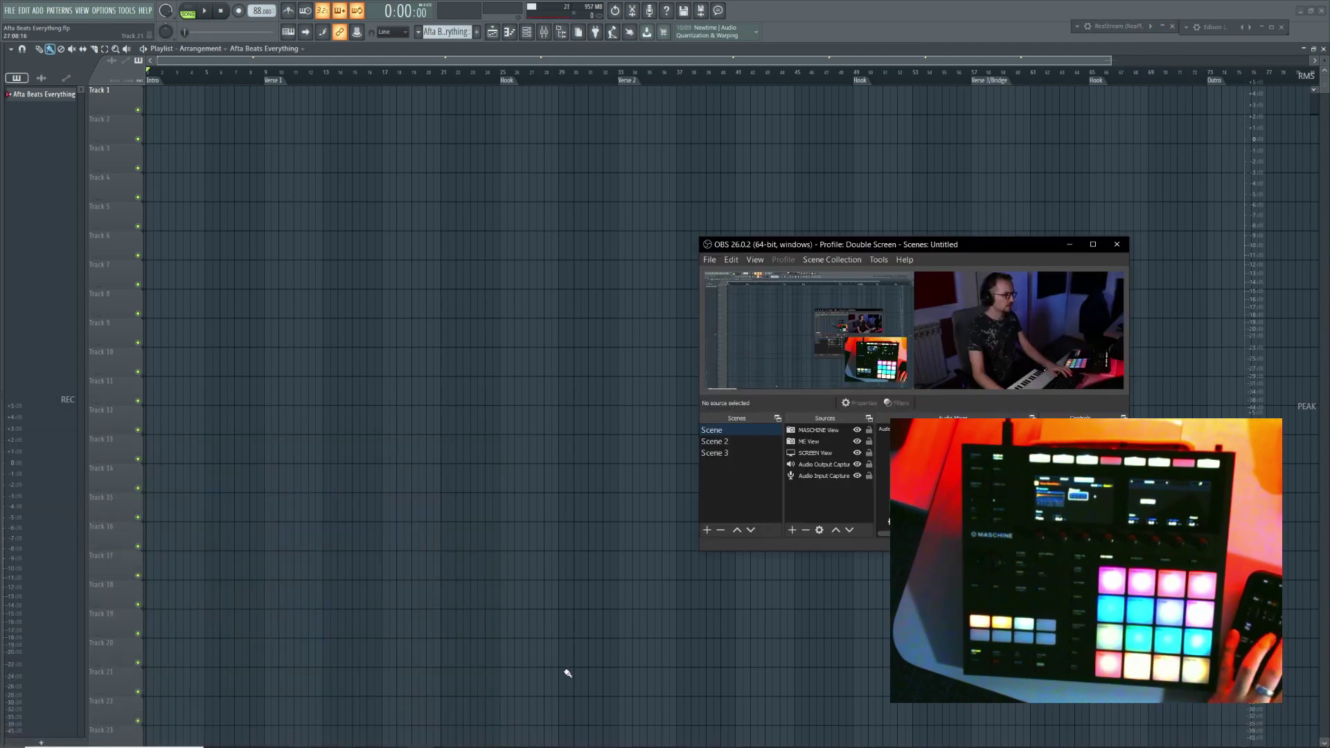
{"action": "left_click_drag", "start_coordinate": [916, 249], "coordinate": [678, 292]}
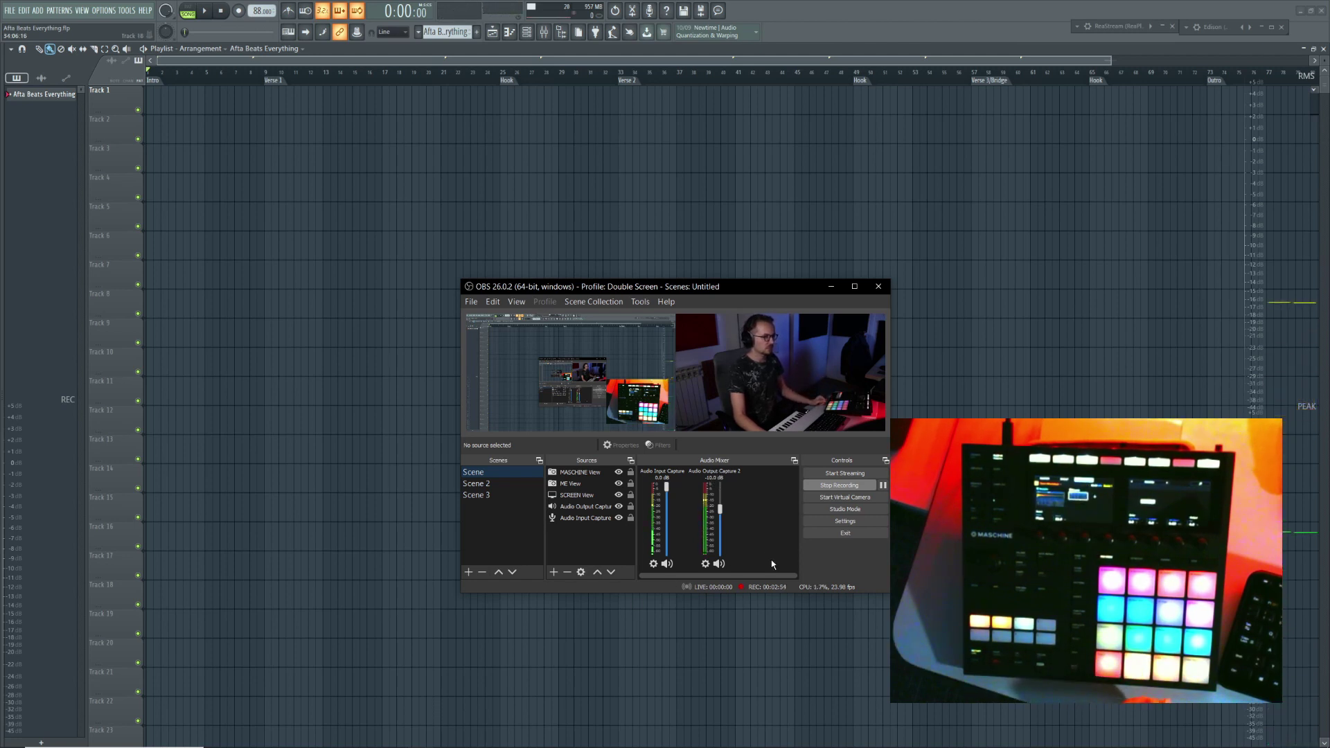
Step: Open the ReaStream filter interface on Audio Output Capture 2, receiving as FLStudio, and move it aside
{"action": "left_click", "coordinate": [707, 565]}
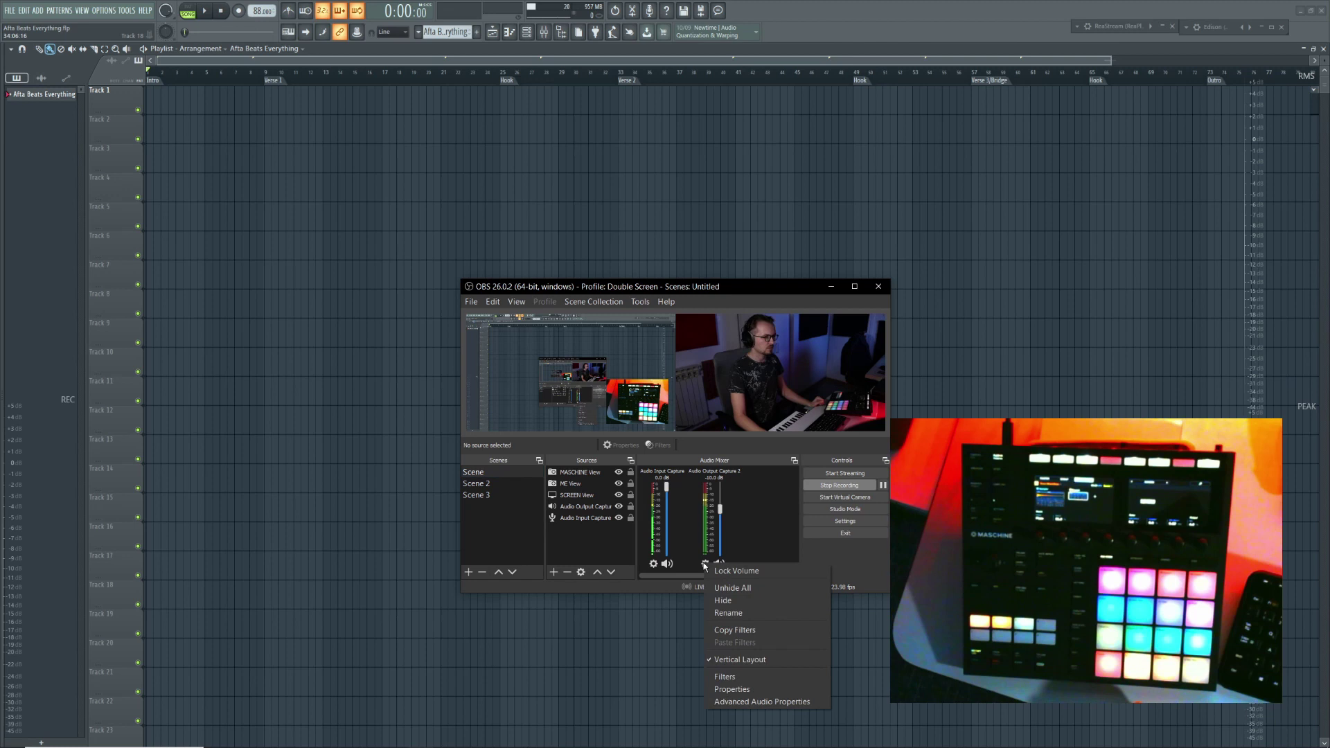
{"action": "left_click", "coordinate": [722, 674]}
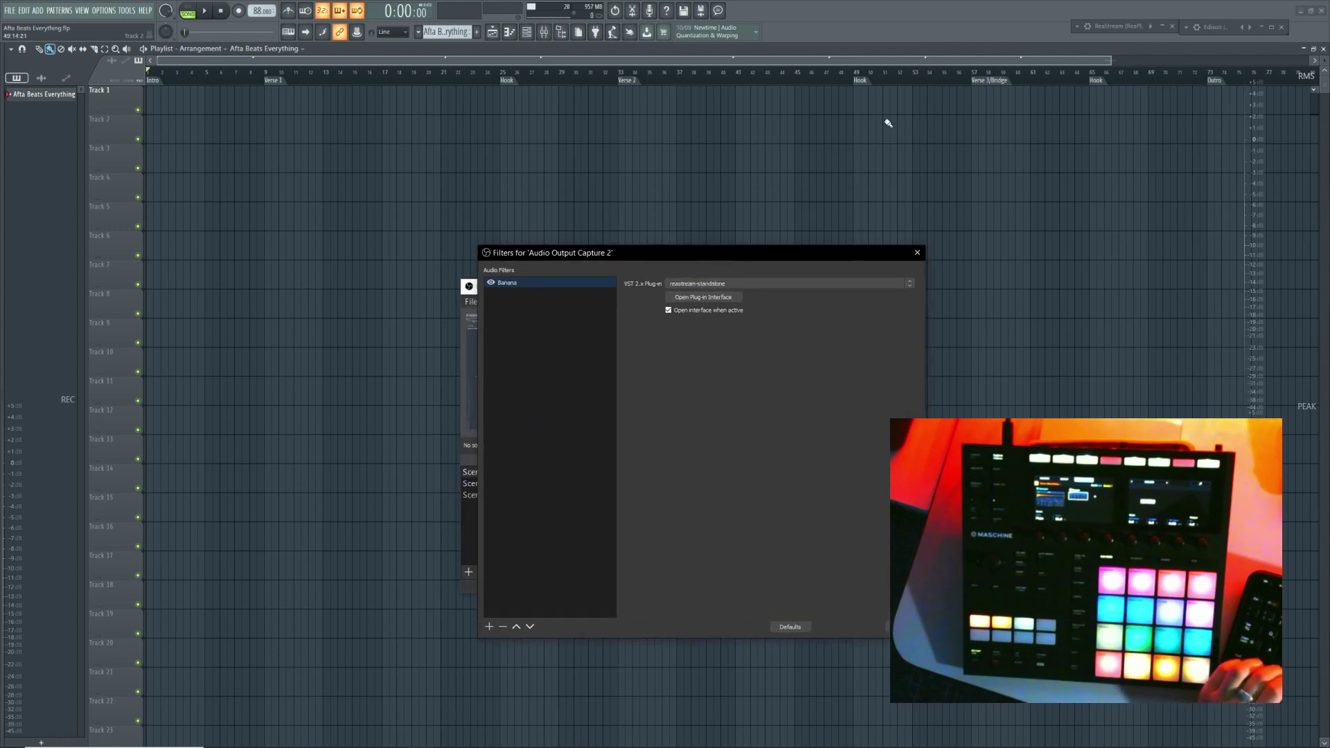
{"action": "left_click", "coordinate": [699, 297]}
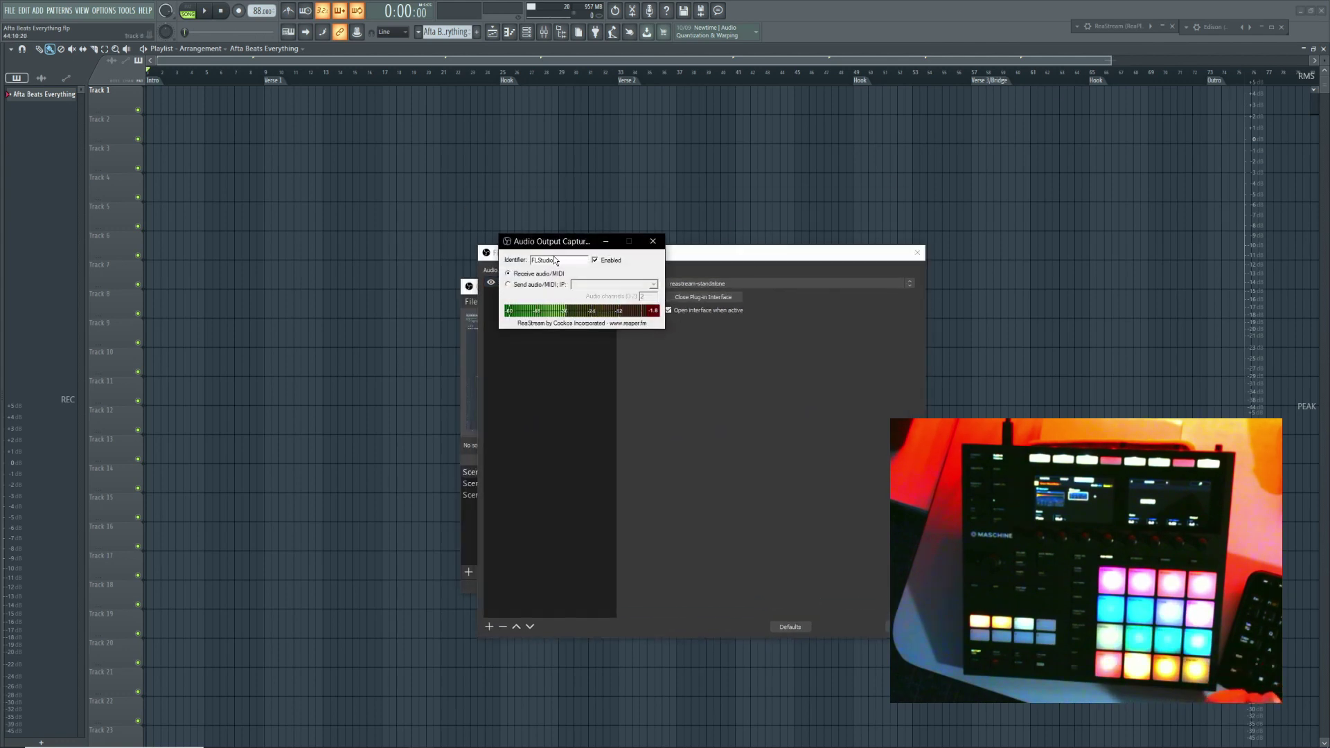
{"action": "left_click_drag", "start_coordinate": [552, 244], "coordinate": [622, 124]}
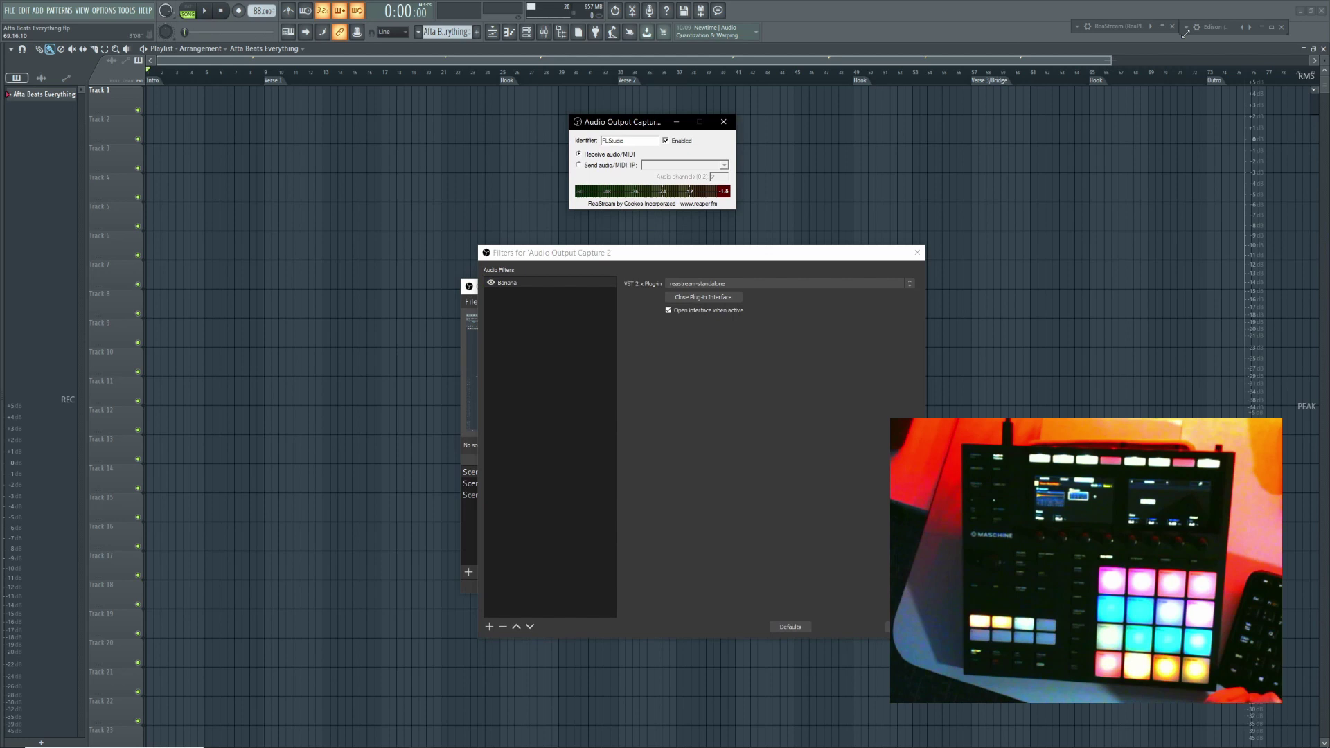
Step: Check FL's ReaStream sender (local broadcast, FLStudio), raise OBS's receiver window, and open FL's mixer
{"action": "left_click", "coordinate": [1165, 30]}
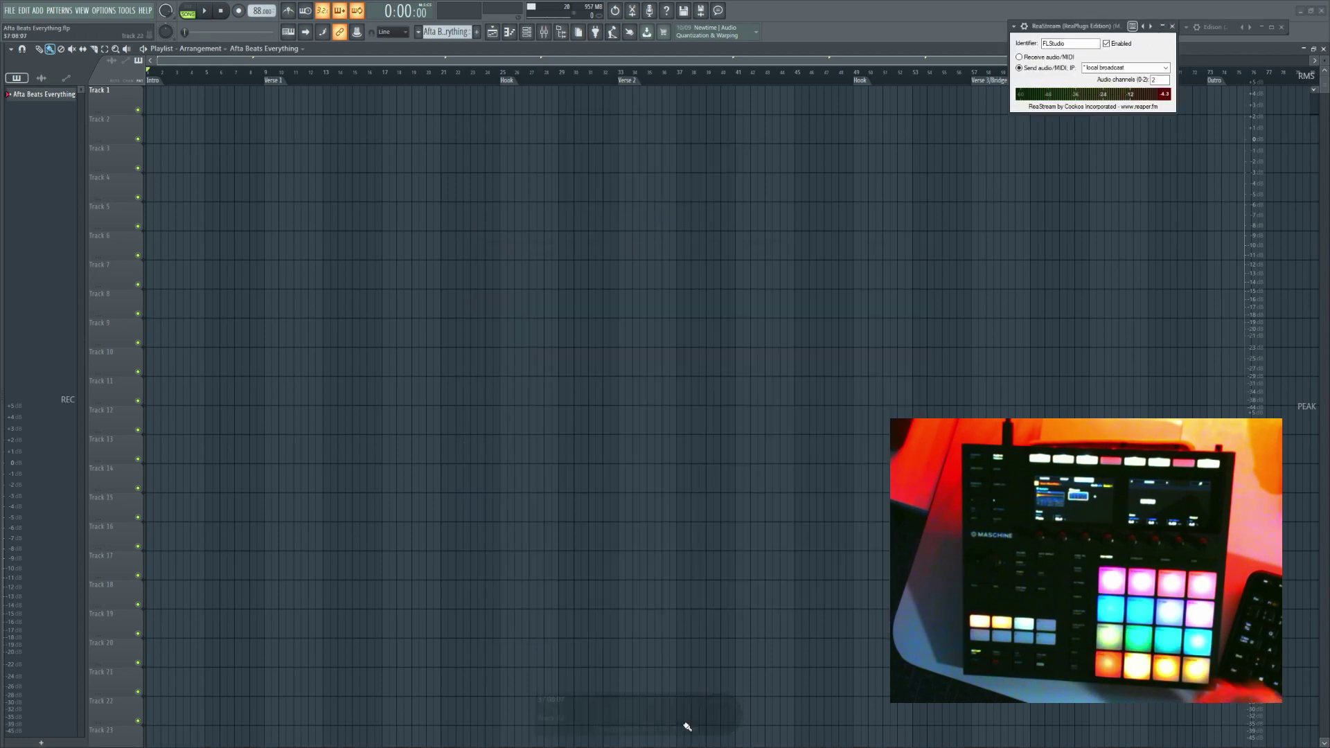
{"action": "key", "text": "super"}
{"action": "mouse_move", "coordinate": [427, 740]}
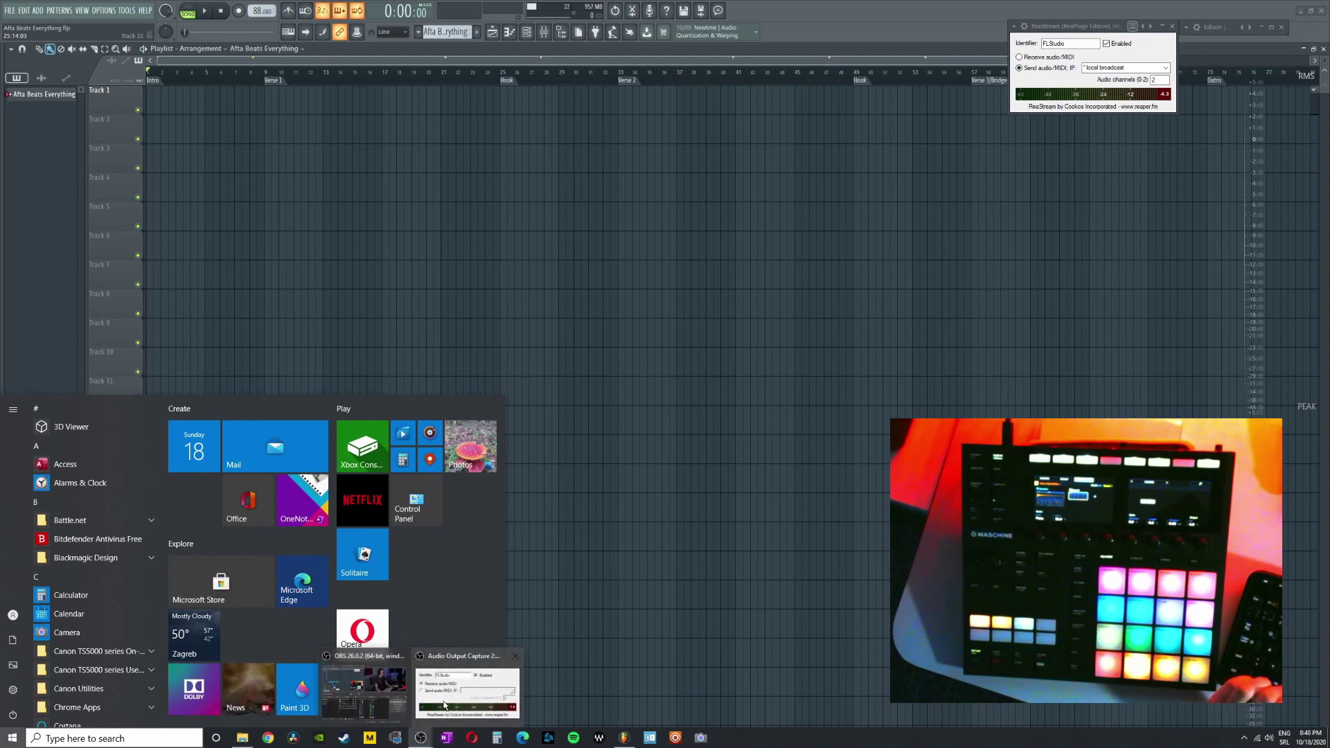
{"action": "left_click", "coordinate": [460, 689]}
{"action": "left_click_drag", "start_coordinate": [646, 121], "coordinate": [785, 38]}
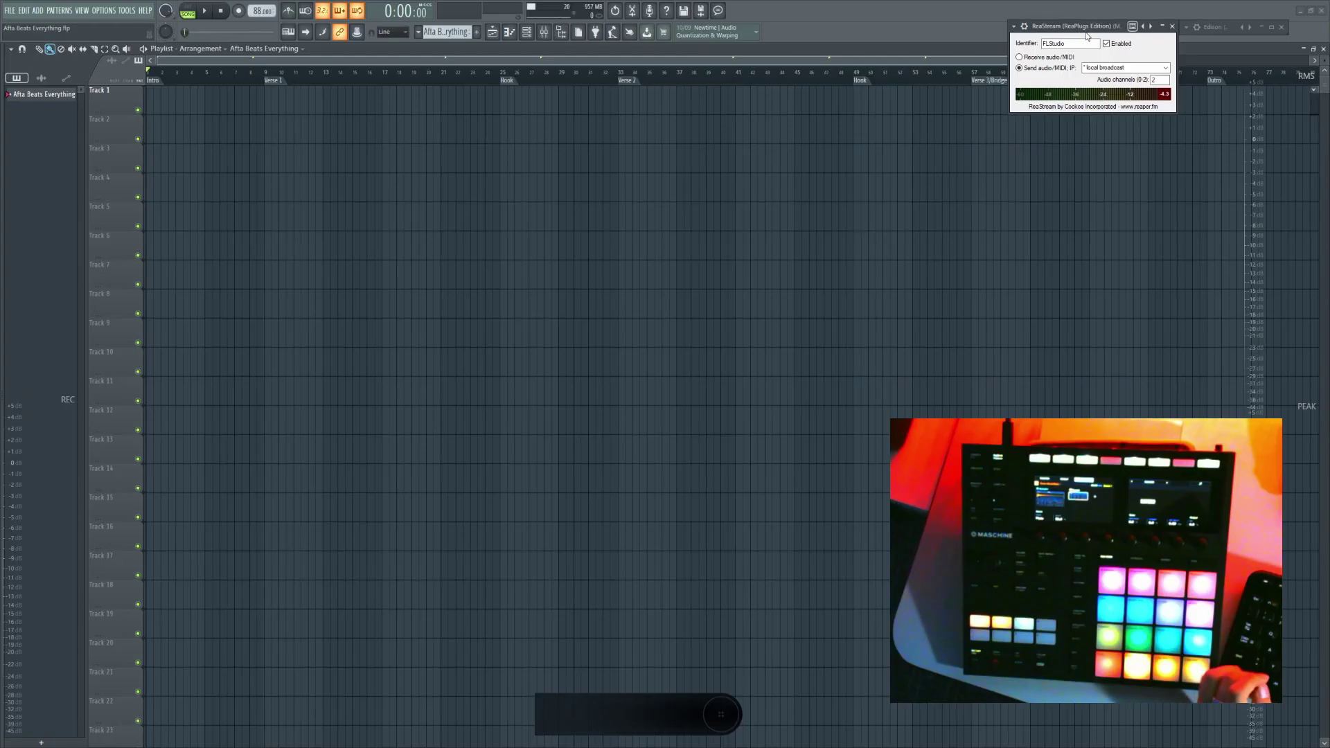
{"action": "left_click", "coordinate": [546, 33]}
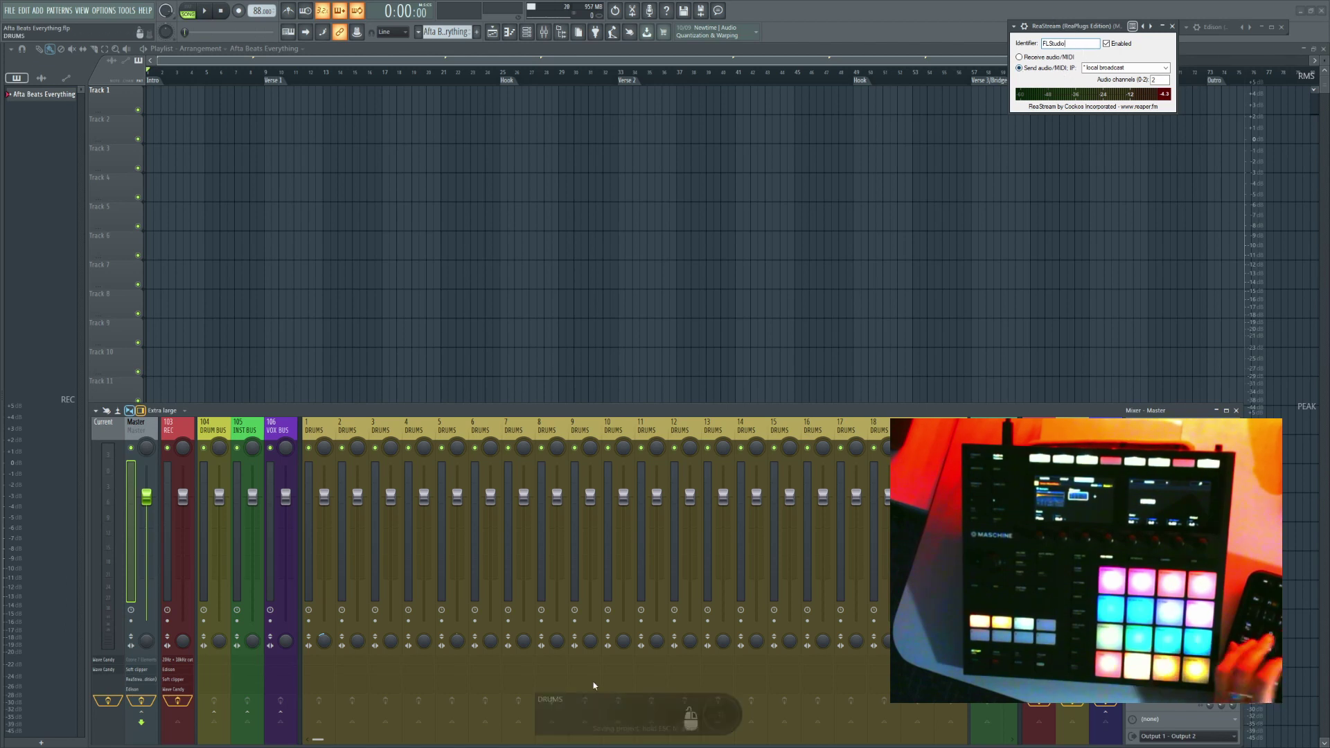
Step: Place OBS's ReaStream receiver window beside FL's sender, then return to the OBS main window
{"action": "key", "text": "super"}
{"action": "left_click", "coordinate": [471, 693]}
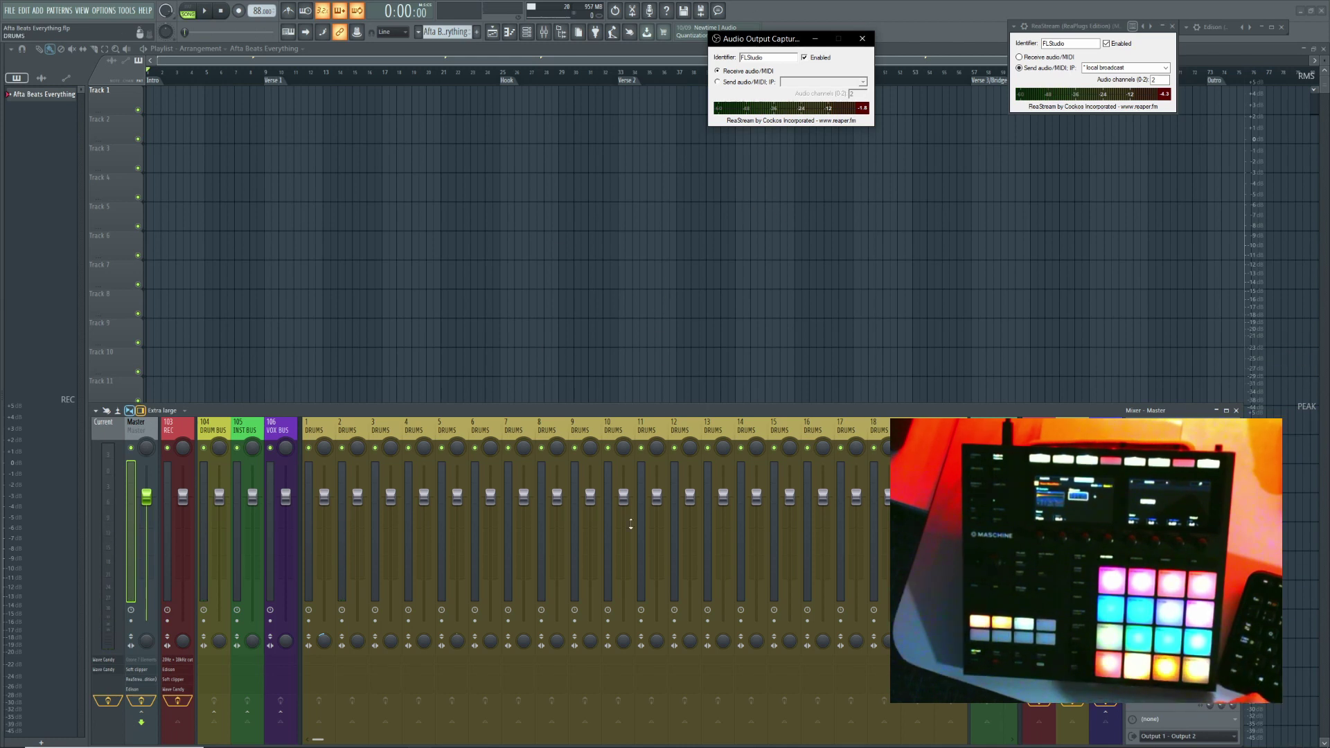
{"action": "key", "text": "super"}
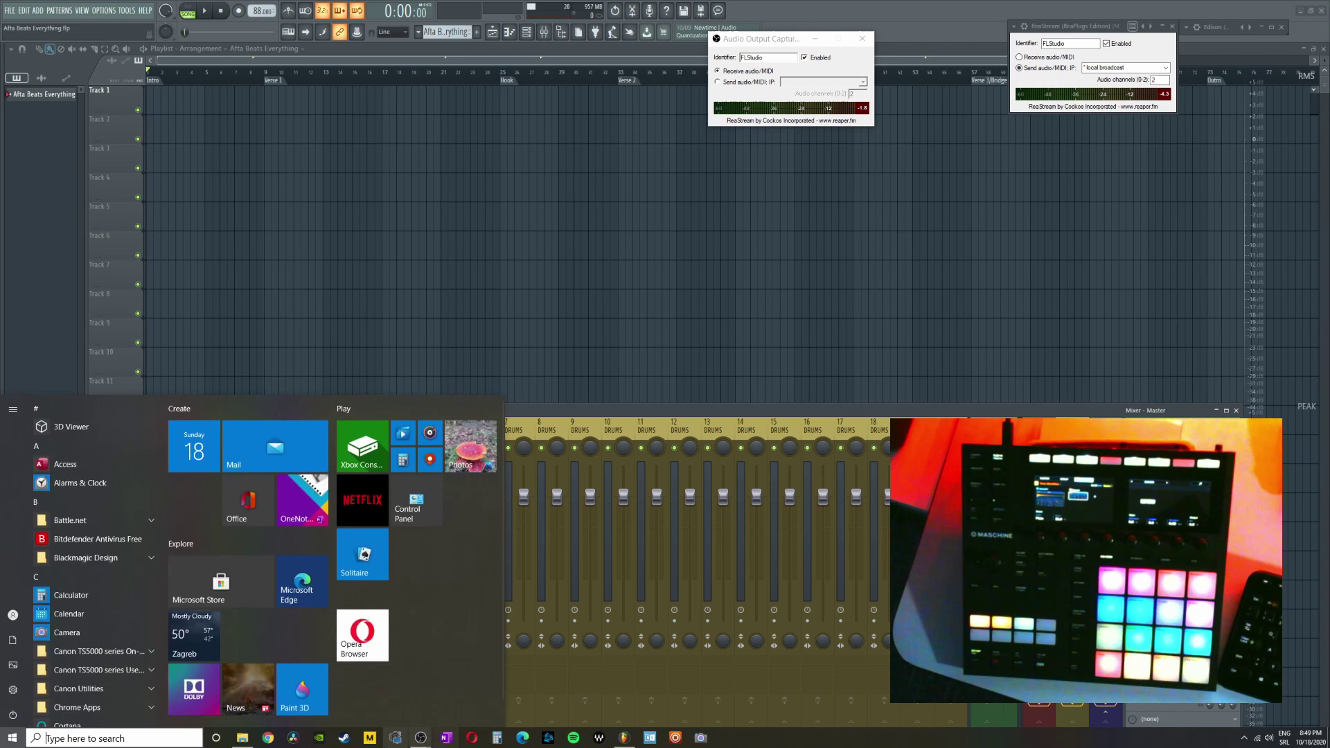
{"action": "key", "text": "Escape"}
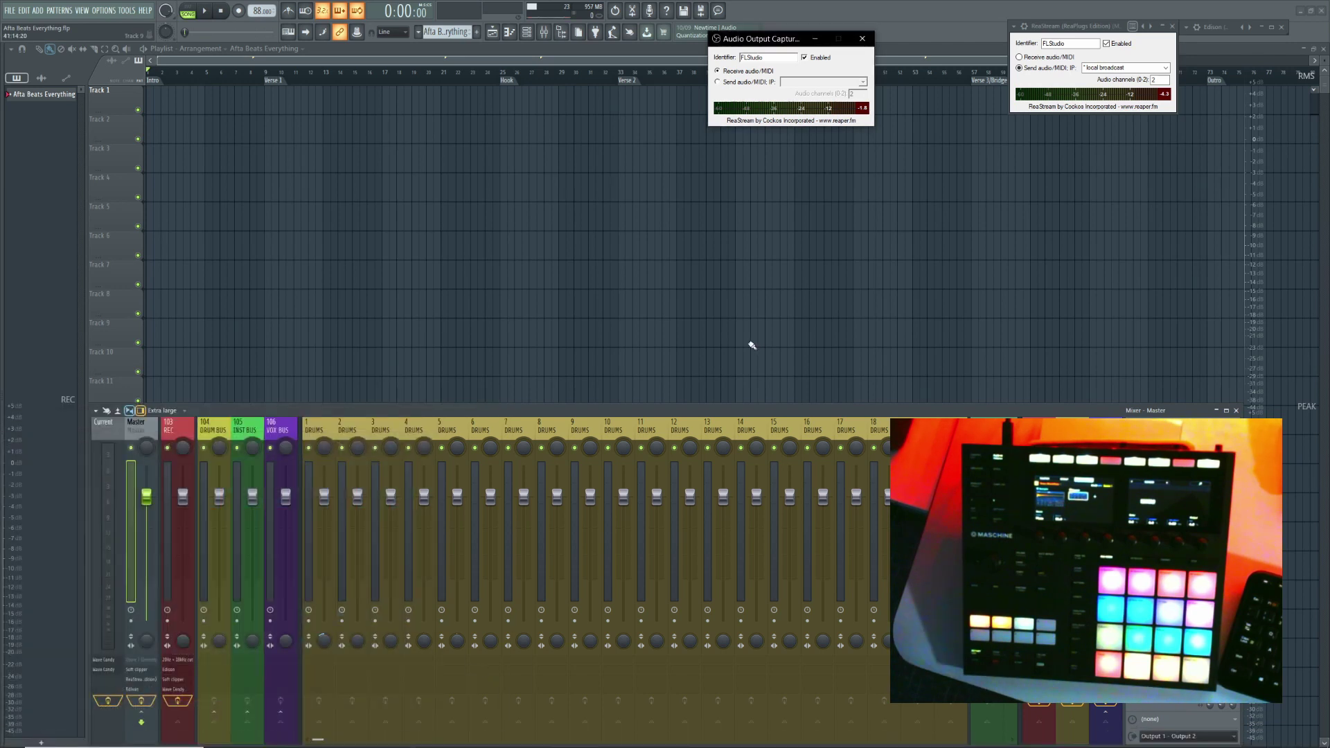
{"action": "mouse_move", "coordinate": [263, 741]}
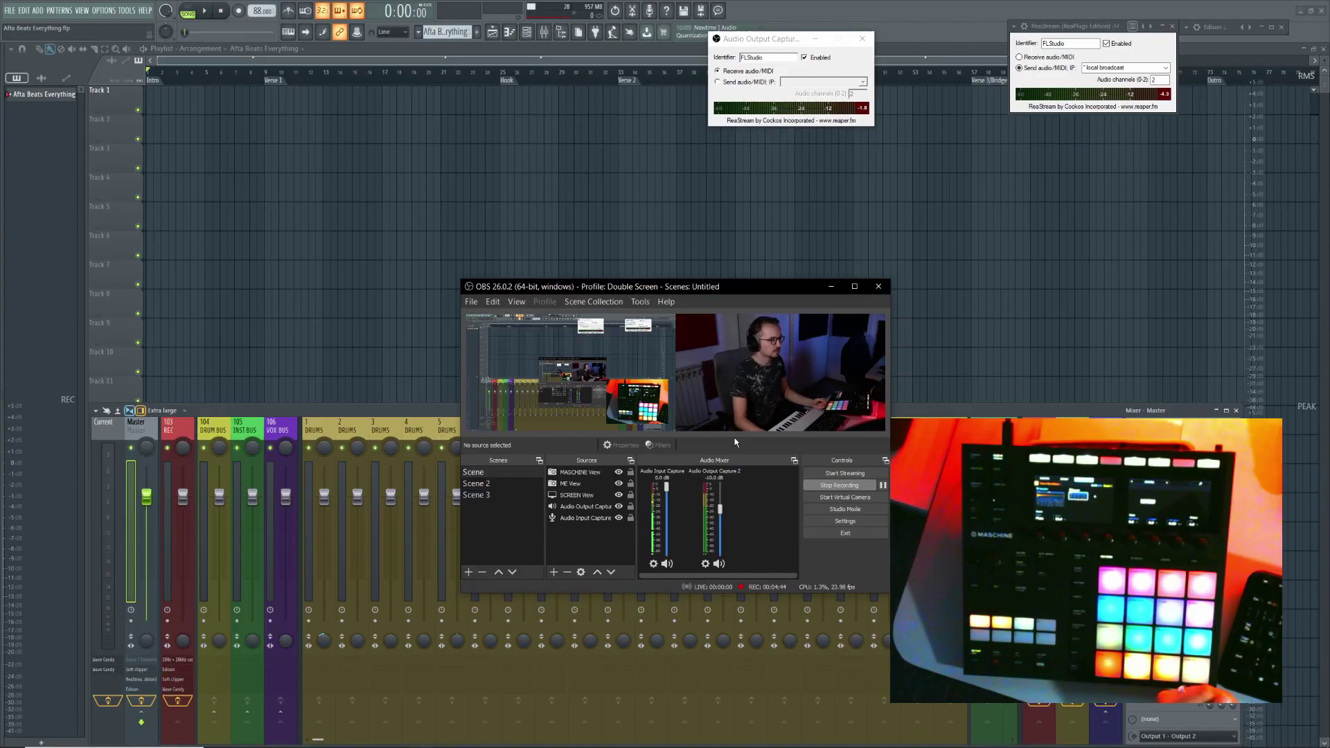
Step: Review Advanced Audio Properties, with Audio Output Capture 2 at -10.0 dB, then refocus OBS's main window
{"action": "left_click", "coordinate": [654, 565]}
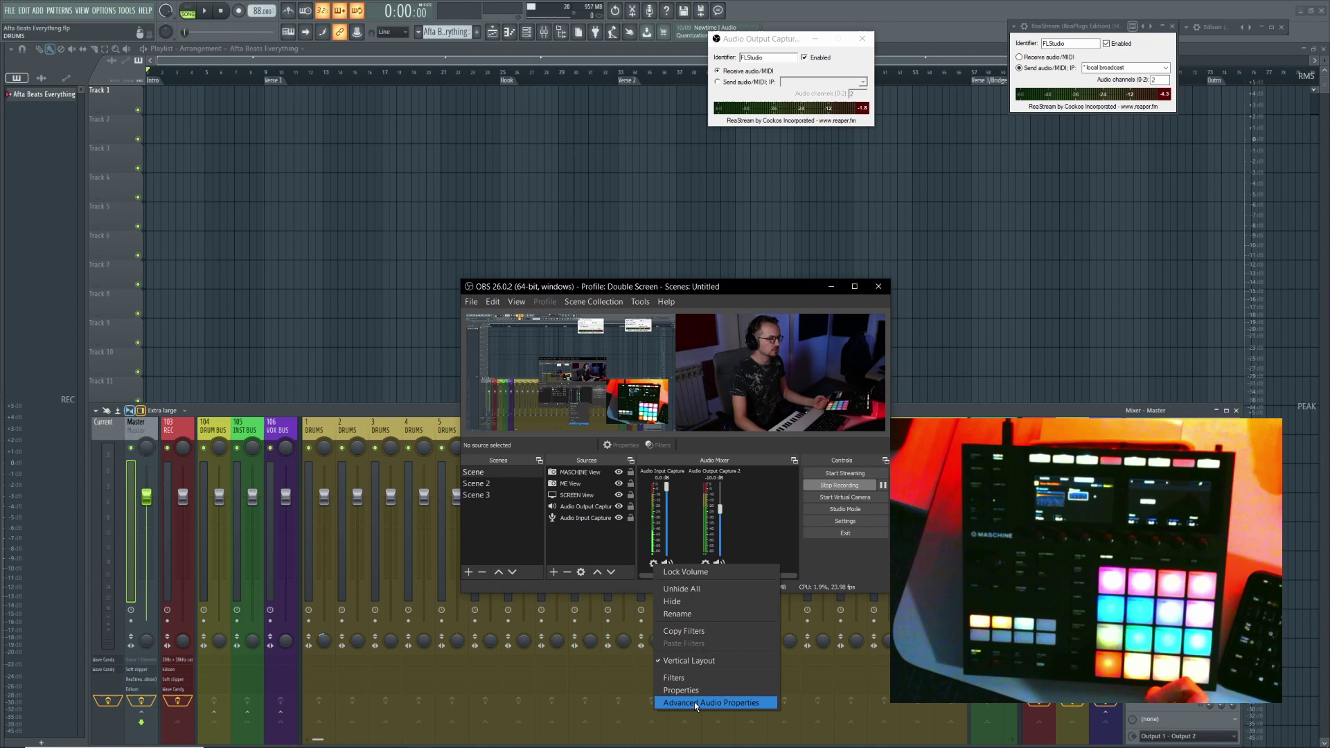
{"action": "left_click", "coordinate": [738, 703]}
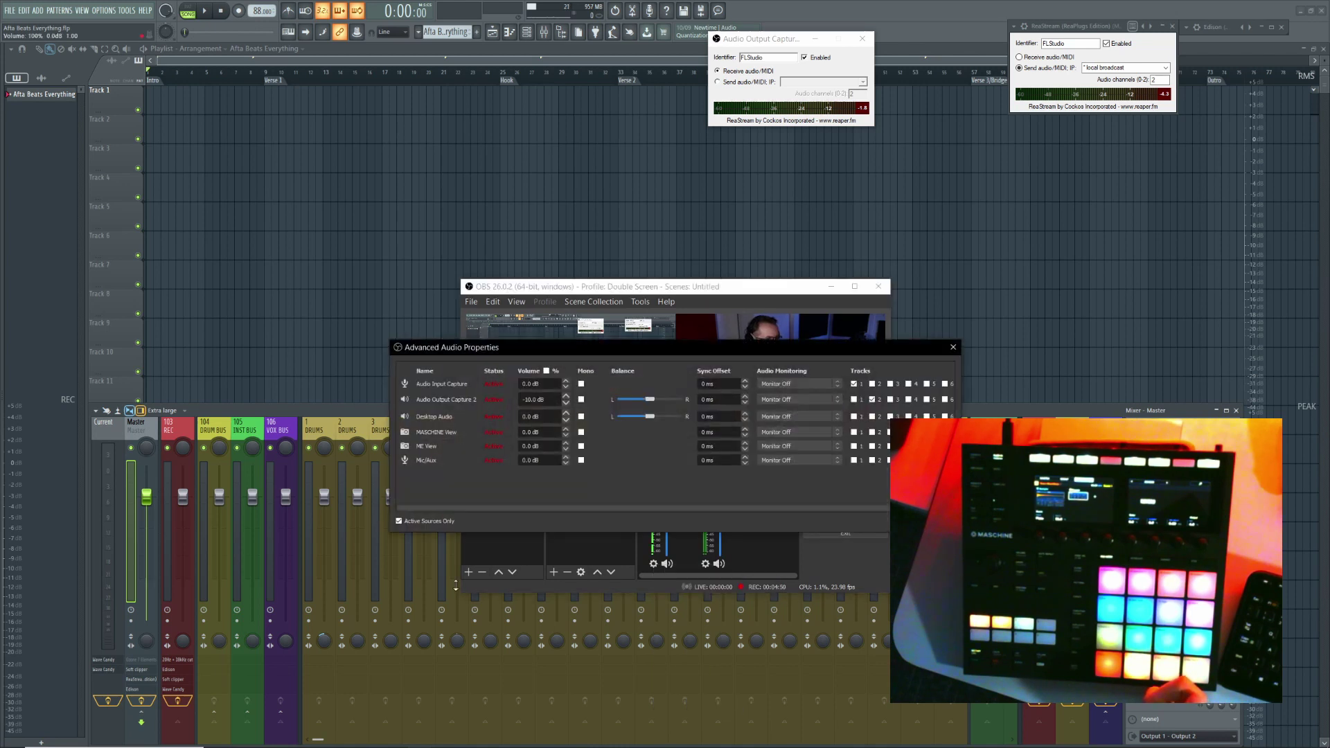
{"action": "left_click_drag", "start_coordinate": [573, 341], "coordinate": [677, 458]}
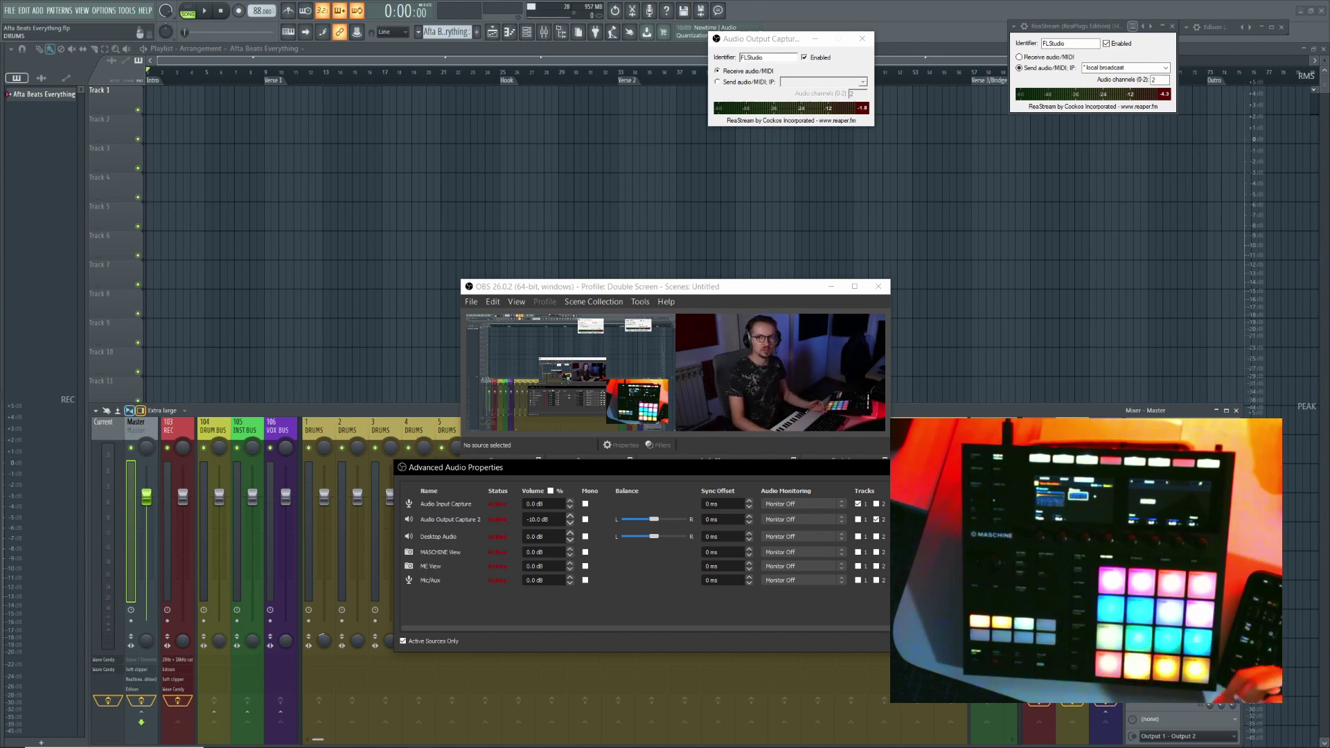
{"action": "mouse_move", "coordinate": [564, 740]}
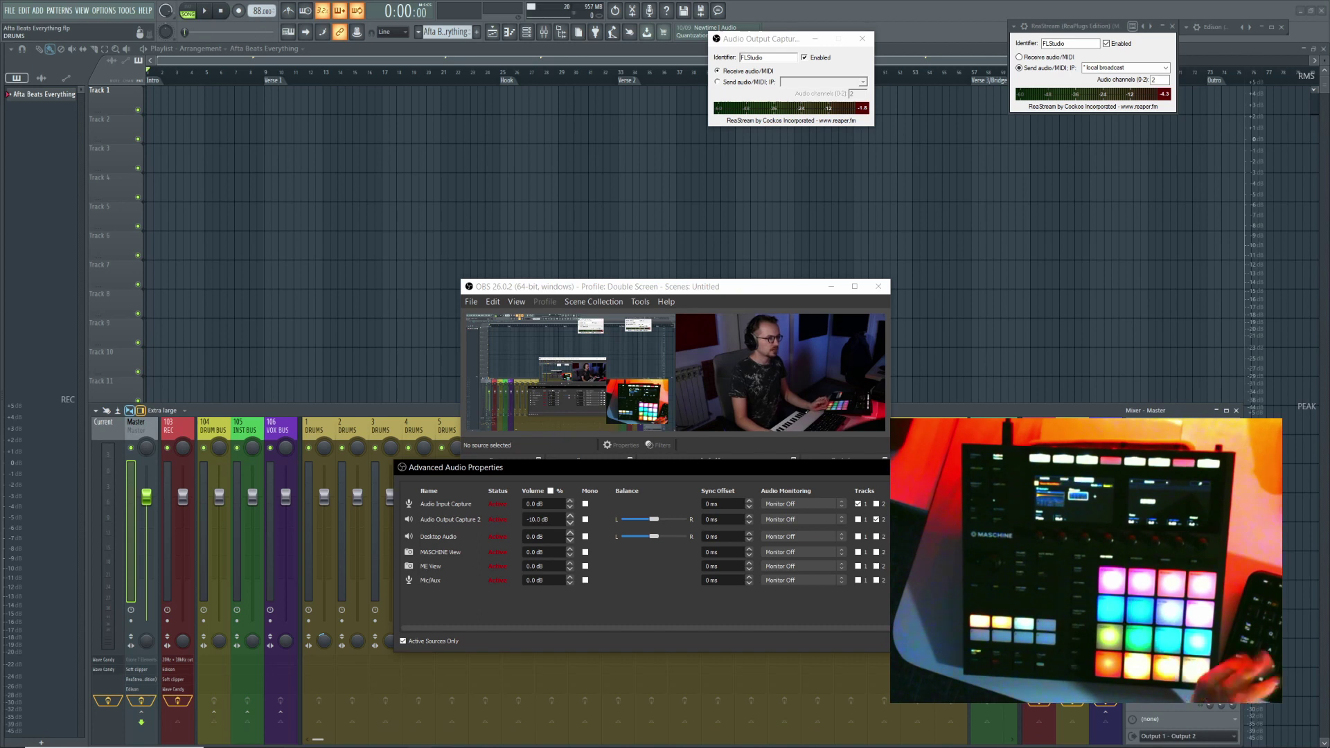
{"action": "left_click", "coordinate": [748, 368]}
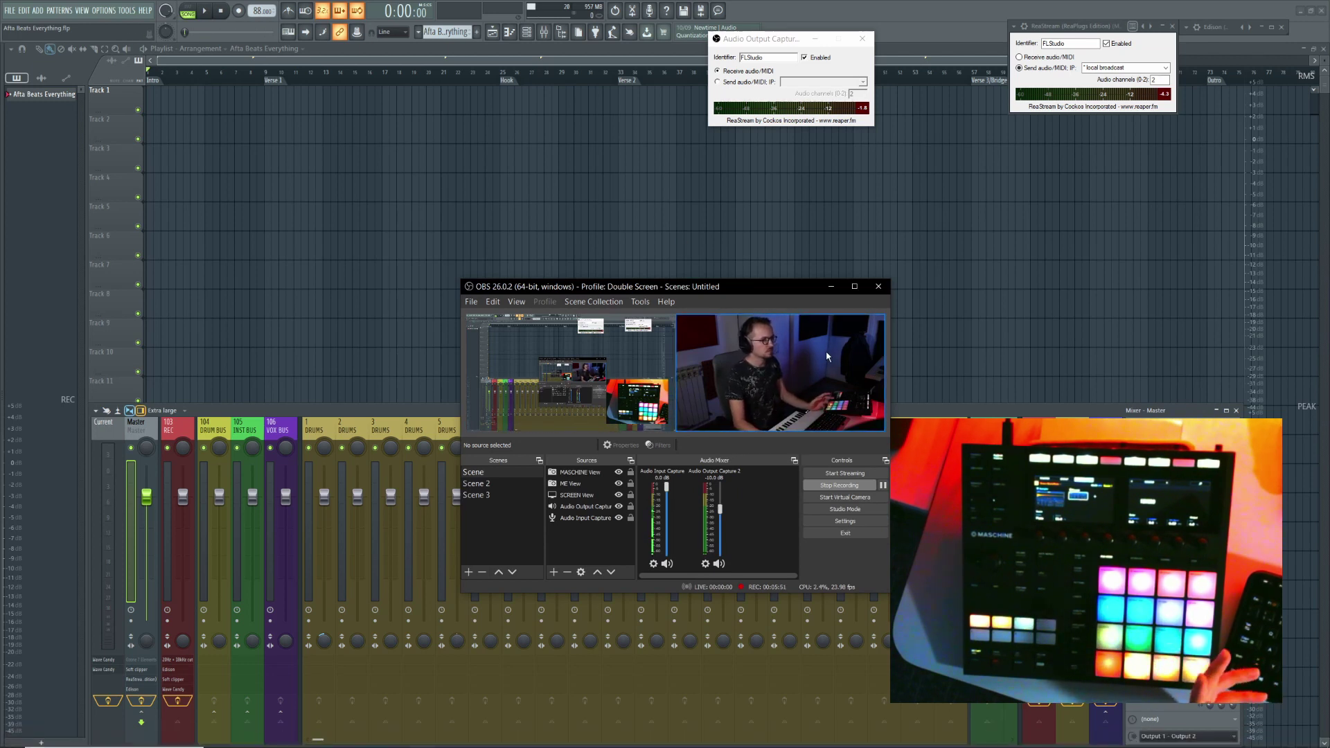
Step: Open OBS Settings, review the Audio devices, then show the Advanced-mode Output page at 2500 Kbps streaming
{"action": "key", "text": "super"}
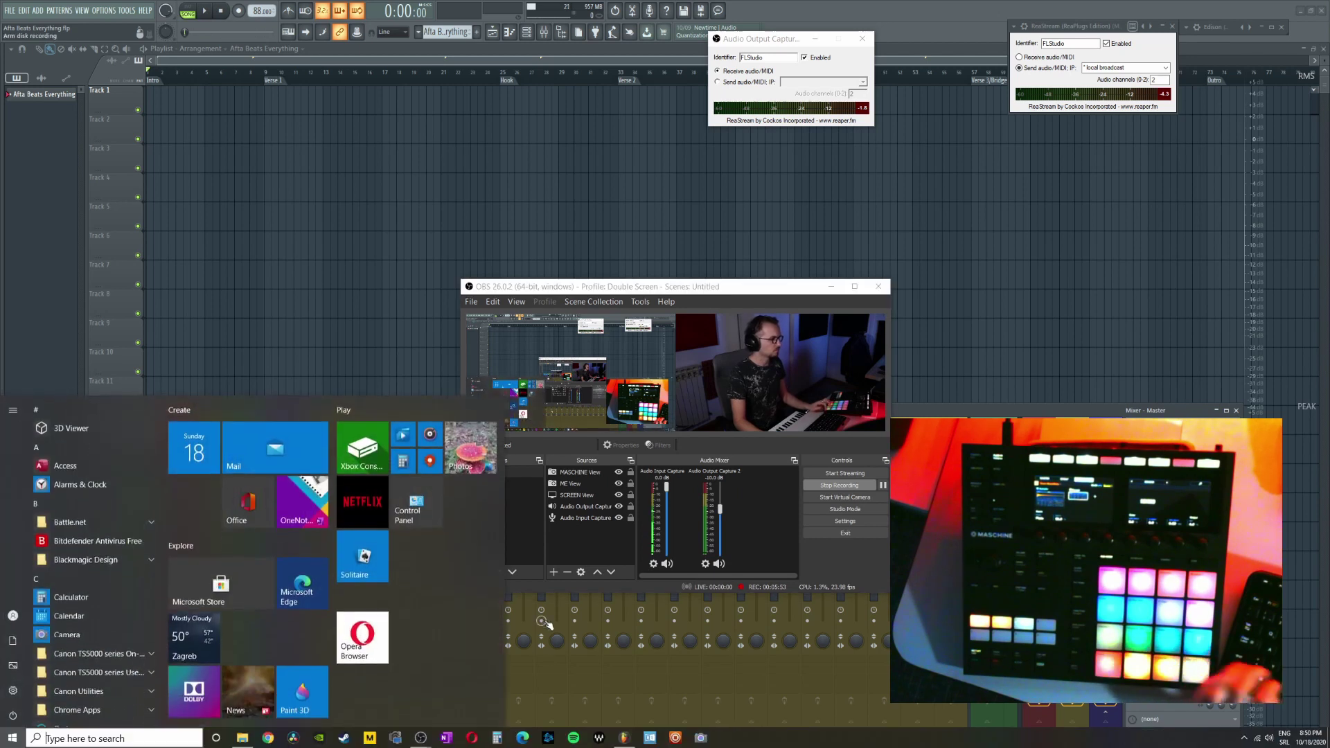
{"action": "key", "text": "super"}
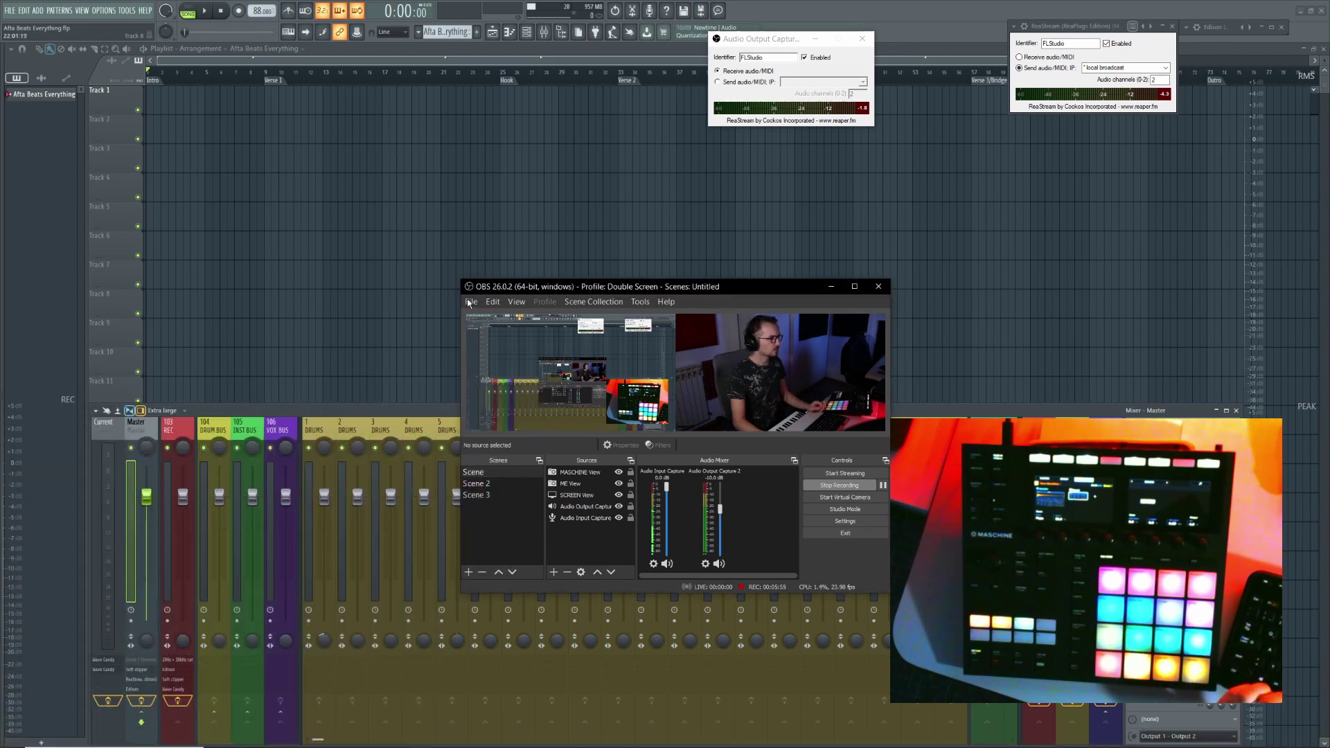
{"action": "left_click", "coordinate": [470, 302]}
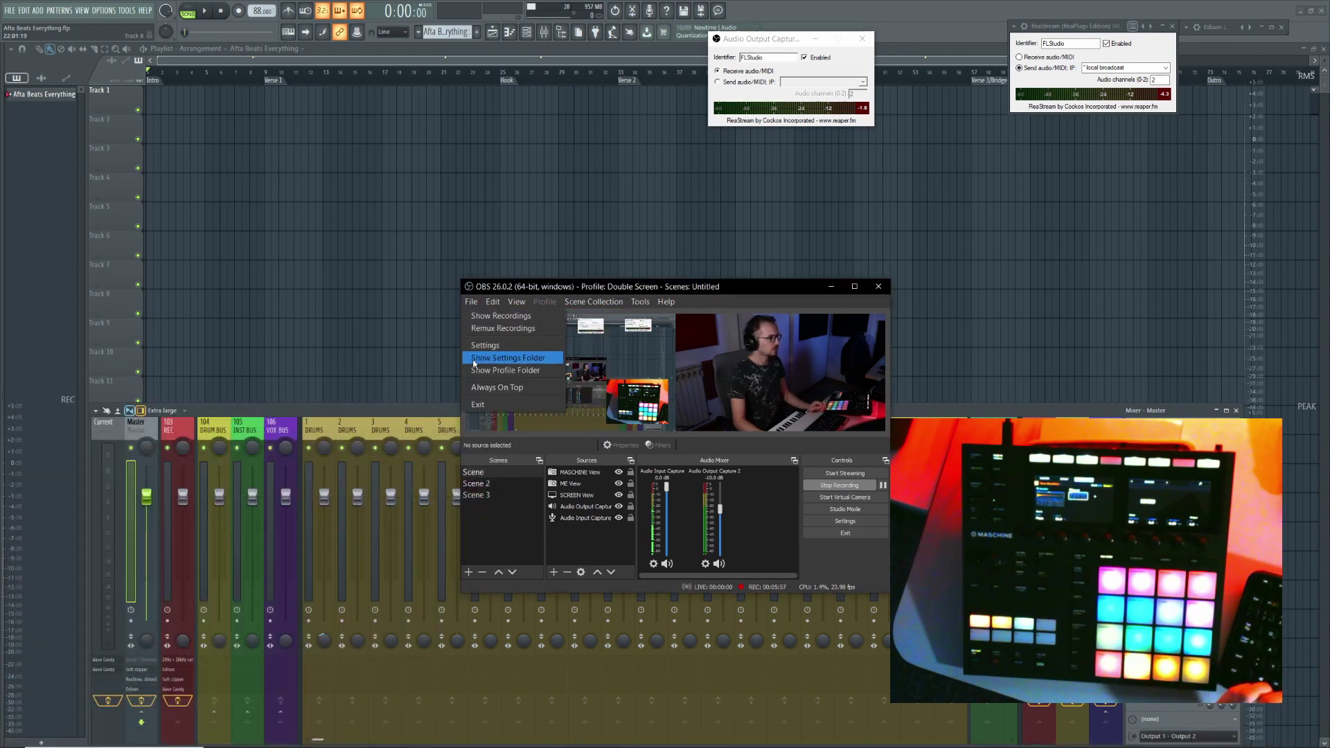
{"action": "left_click", "coordinate": [493, 346]}
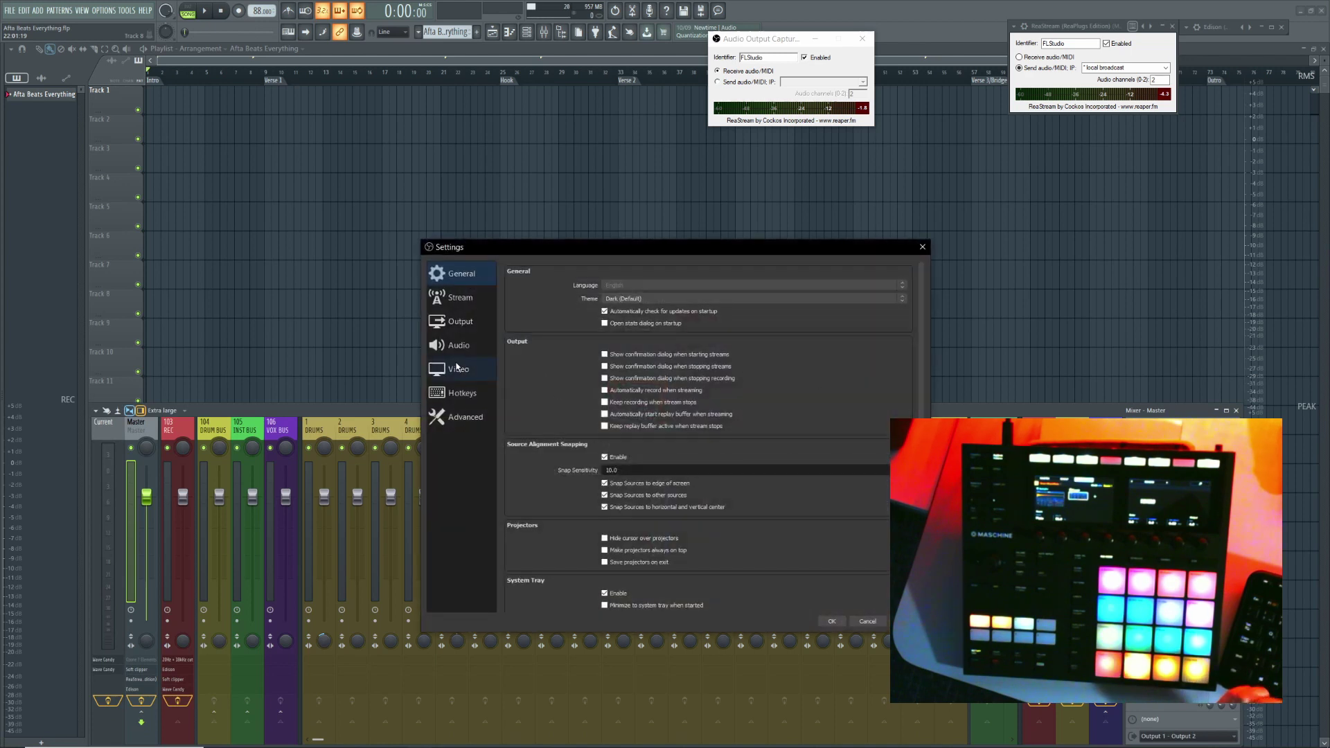
{"action": "left_click", "coordinate": [453, 355]}
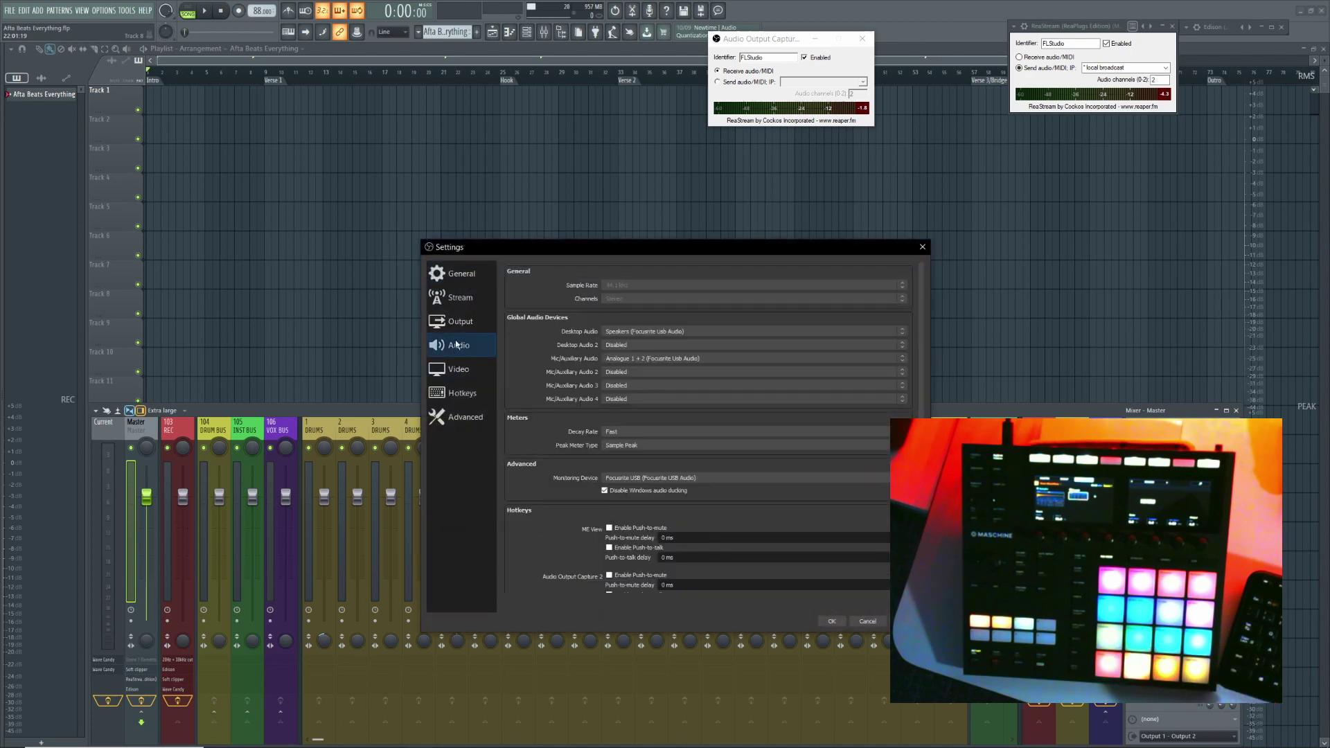
{"action": "left_click", "coordinate": [462, 322]}
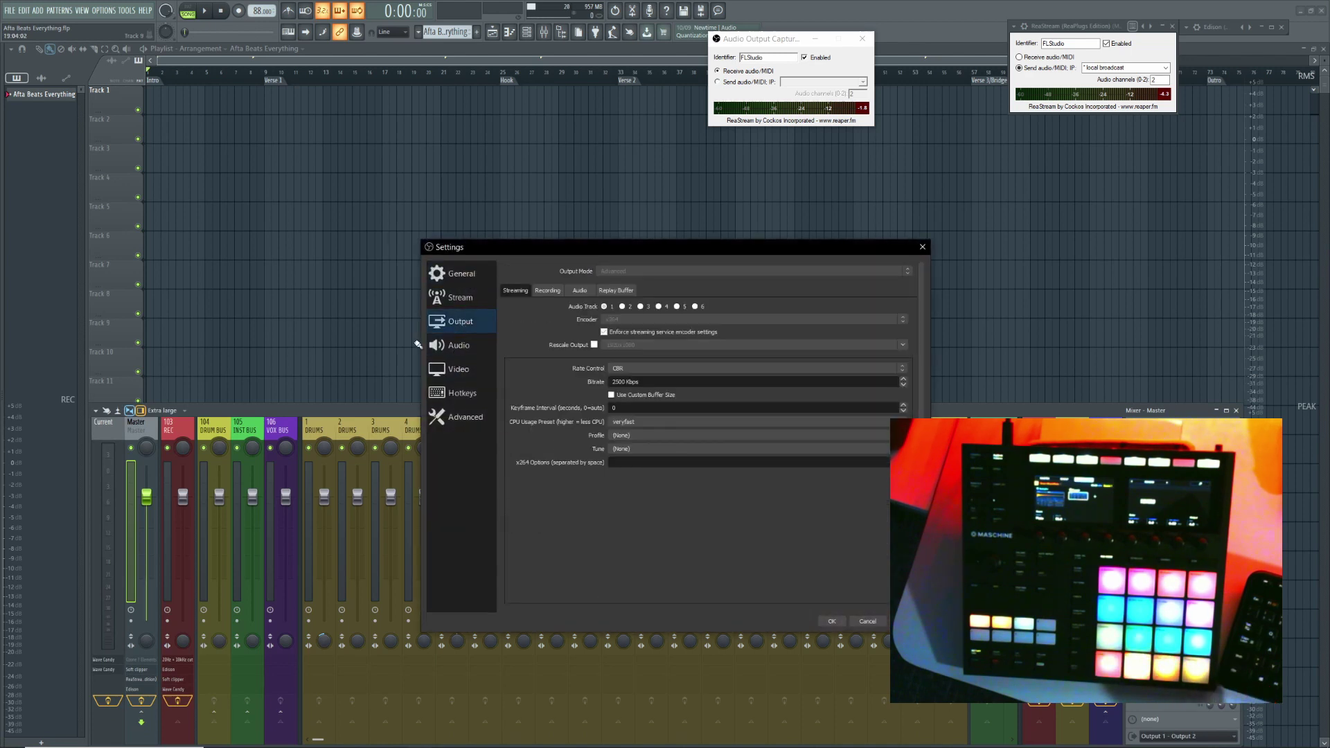
Step: Show the Recording output tab: 8000 Kbps CBR, Quality preset, high profile
{"action": "left_click", "coordinate": [546, 293]}
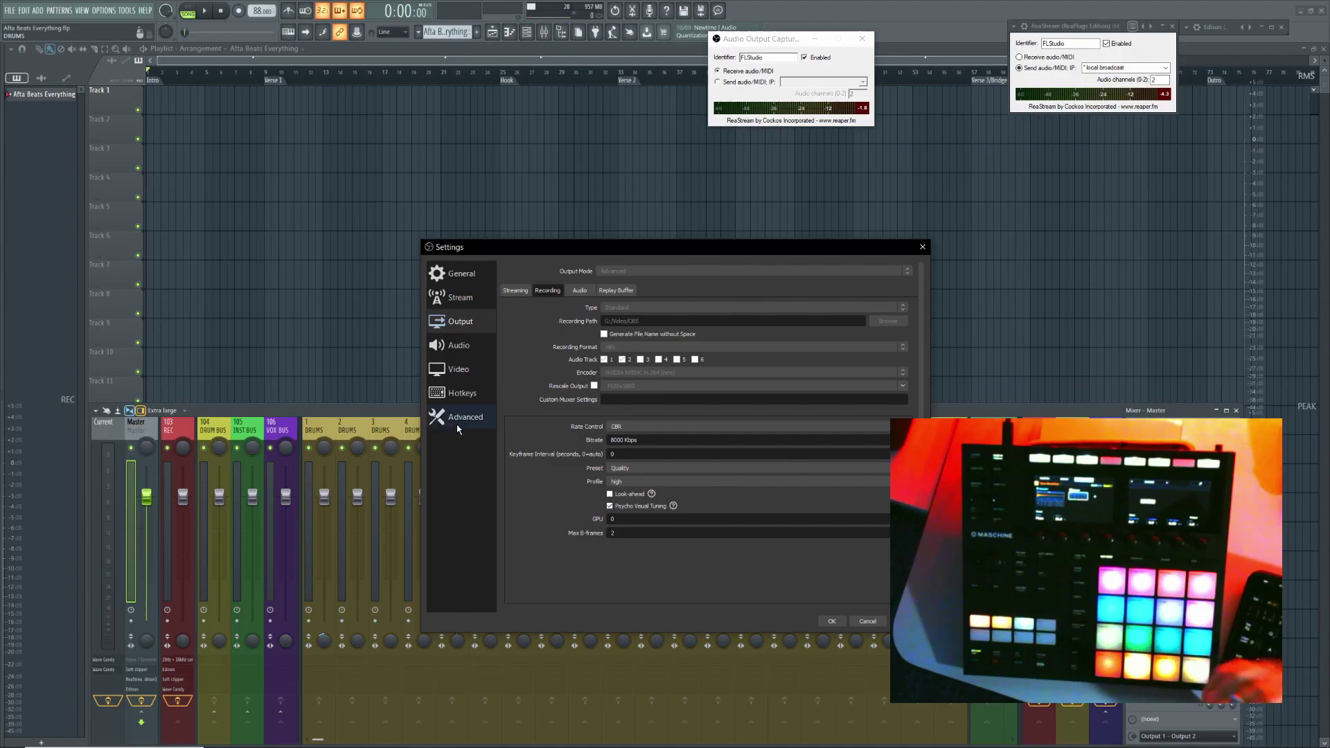
Step: Show the Advanced settings page: Normal process priority and automatic remux to mp4 enabled
{"action": "left_click", "coordinate": [461, 420]}
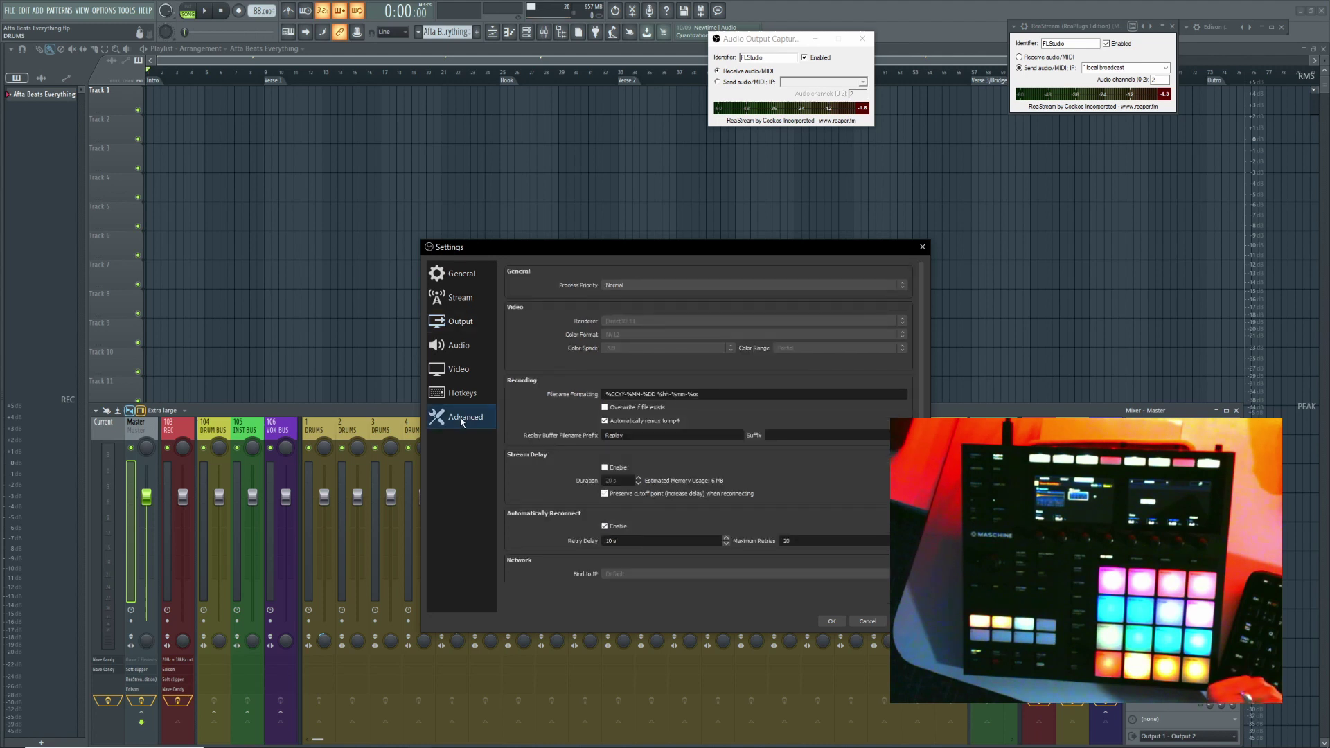